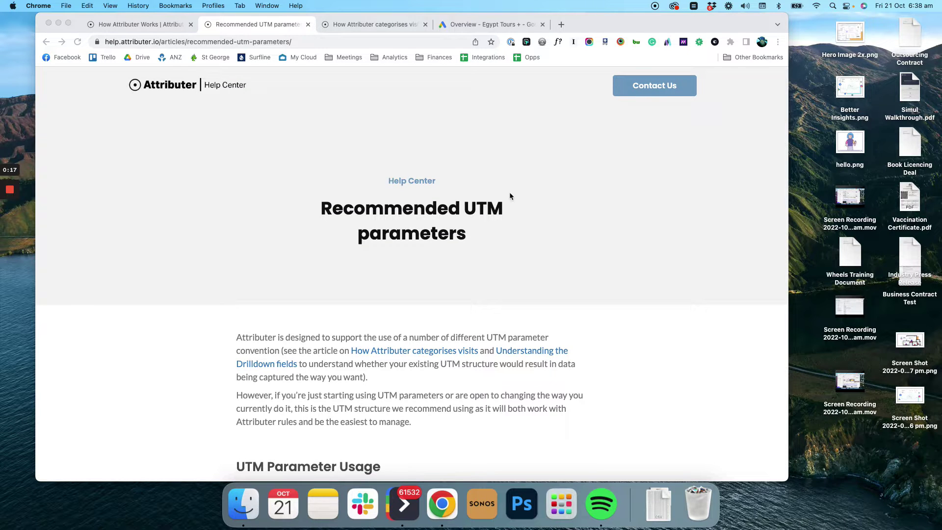
Scroll through the UTM Parameter Usage table of recommended UTM_Medium, UTM_Source and UTM_Campaign values.
{"action": "scroll", "coordinate": [516, 190], "scroll_direction": "down", "scroll_amount": 3}
{"action": "scroll", "coordinate": [478, 160], "scroll_direction": "down", "scroll_amount": 4}
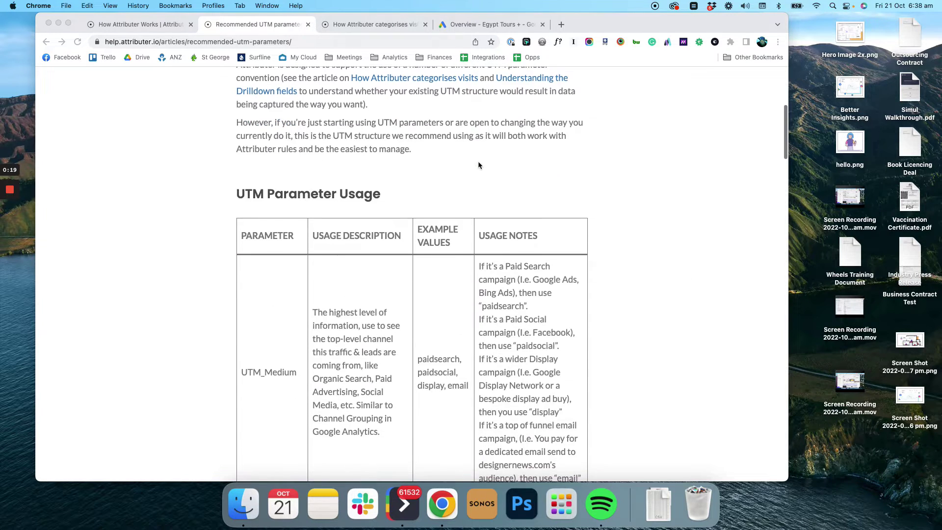
{"action": "scroll", "coordinate": [451, 273], "scroll_direction": "down", "scroll_amount": 8}
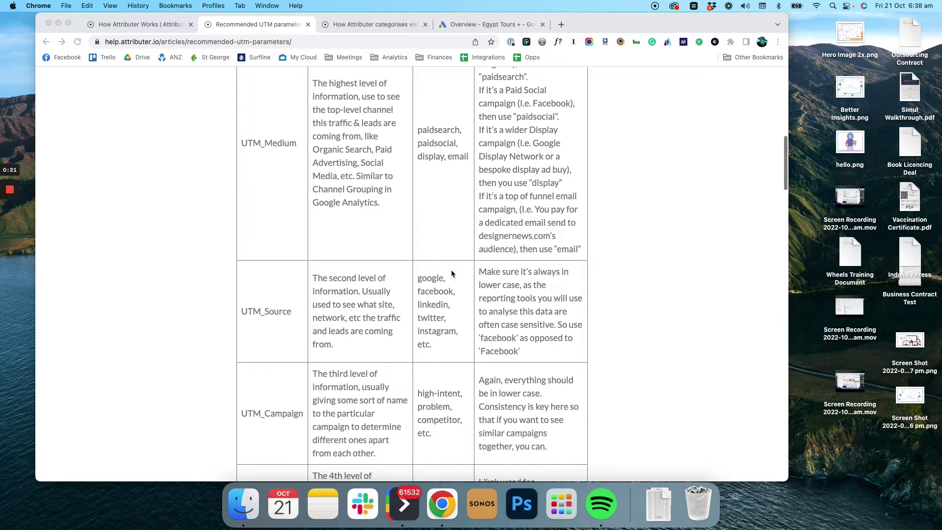
{"action": "scroll", "coordinate": [451, 274], "scroll_direction": "up", "scroll_amount": 2}
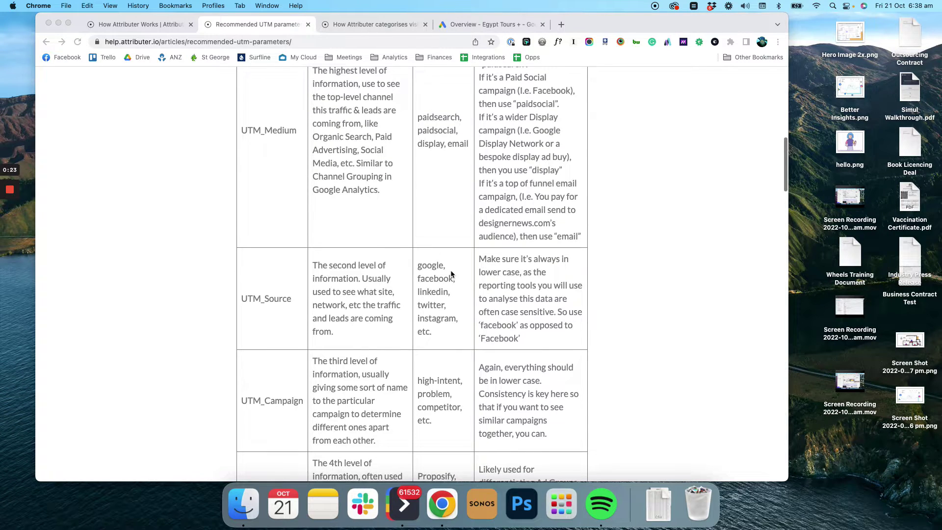
{"action": "scroll", "coordinate": [451, 273], "scroll_direction": "up", "scroll_amount": 2}
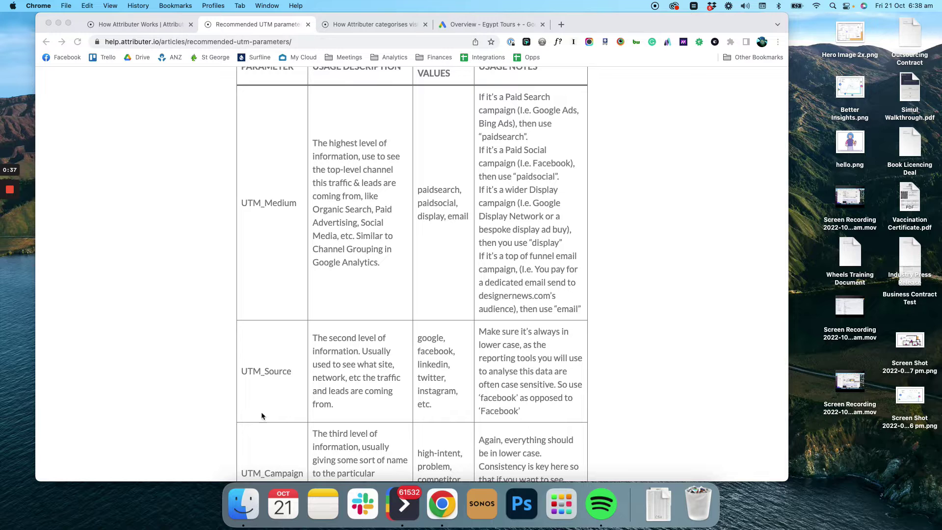
{"action": "scroll", "coordinate": [275, 251], "scroll_direction": "down", "scroll_amount": 8}
{"action": "scroll", "coordinate": [272, 335], "scroll_direction": "down", "scroll_amount": 5}
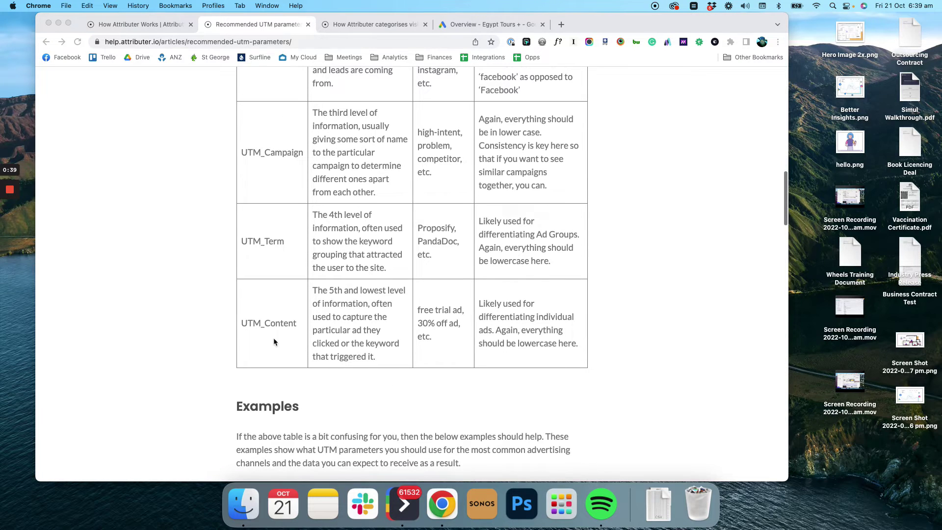
{"action": "scroll", "coordinate": [421, 309], "scroll_direction": "down", "scroll_amount": 12}
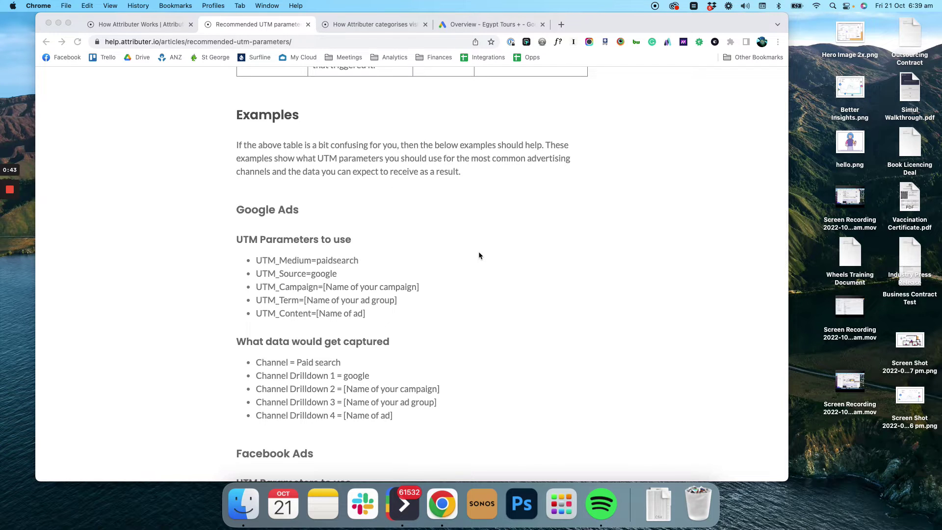
{"action": "scroll", "coordinate": [478, 251], "scroll_direction": "down", "scroll_amount": 2}
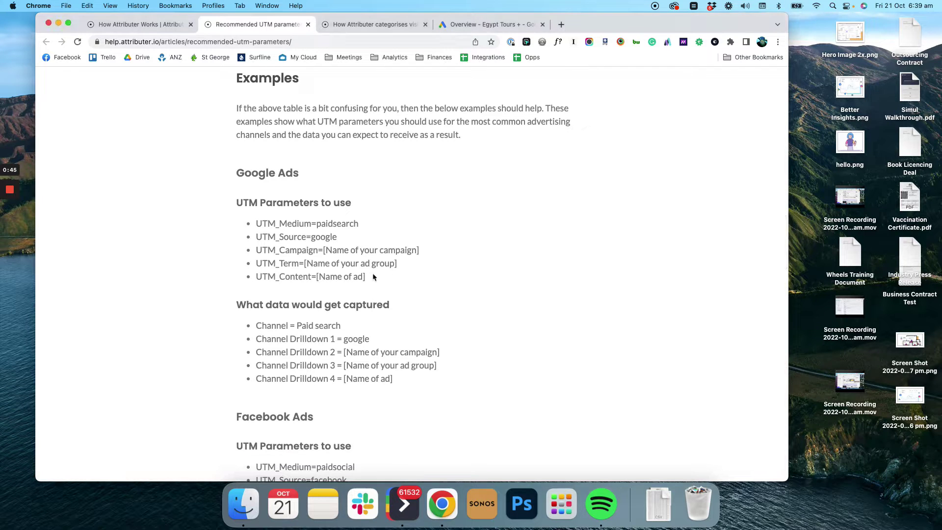
Highlight the UTM parameters recommended for Google Ads and the data Attributer would capture.
{"action": "left_click_drag", "start_coordinate": [252, 221], "coordinate": [416, 278]}
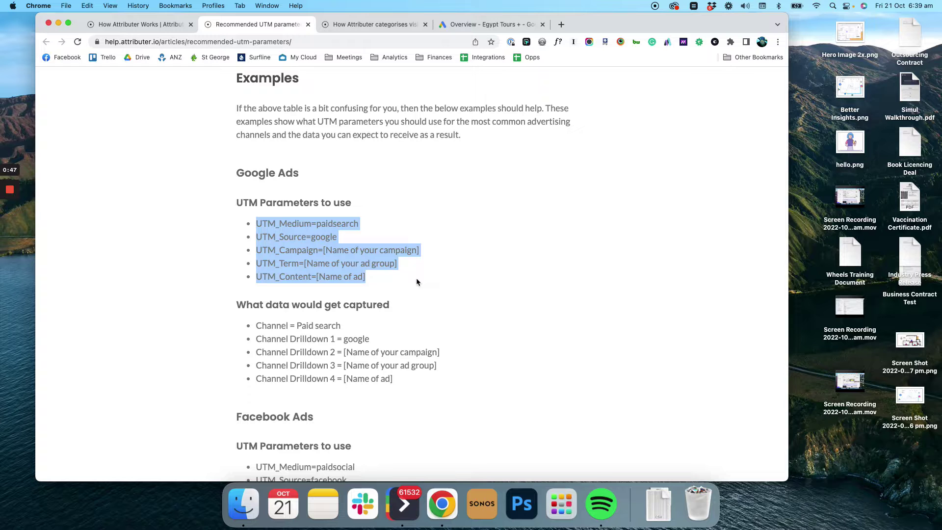
{"action": "scroll", "coordinate": [425, 267], "scroll_direction": "down", "scroll_amount": 2}
{"action": "left_click", "coordinate": [408, 337]}
{"action": "left_click_drag", "start_coordinate": [408, 337], "coordinate": [240, 278]}
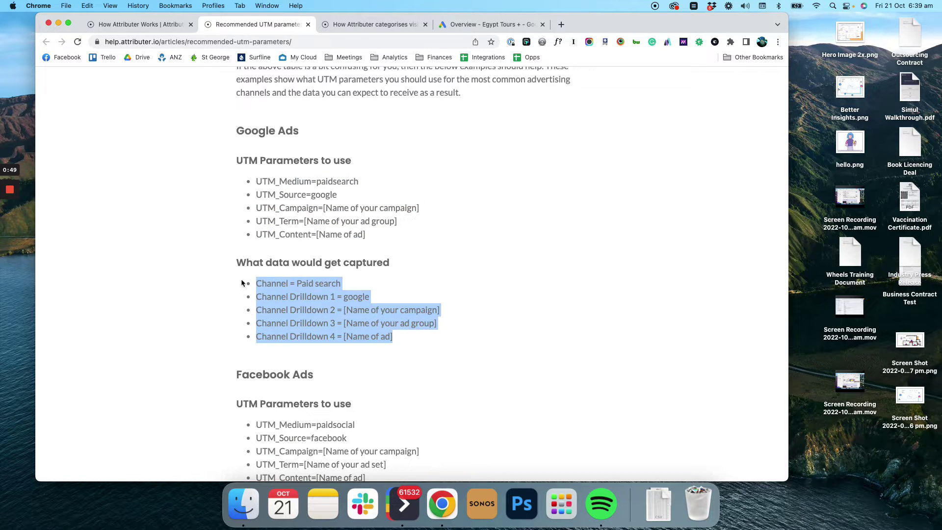
{"action": "scroll", "coordinate": [474, 273], "scroll_direction": "down", "scroll_amount": 4}
{"action": "scroll", "coordinate": [474, 273], "scroll_direction": "up", "scroll_amount": 8}
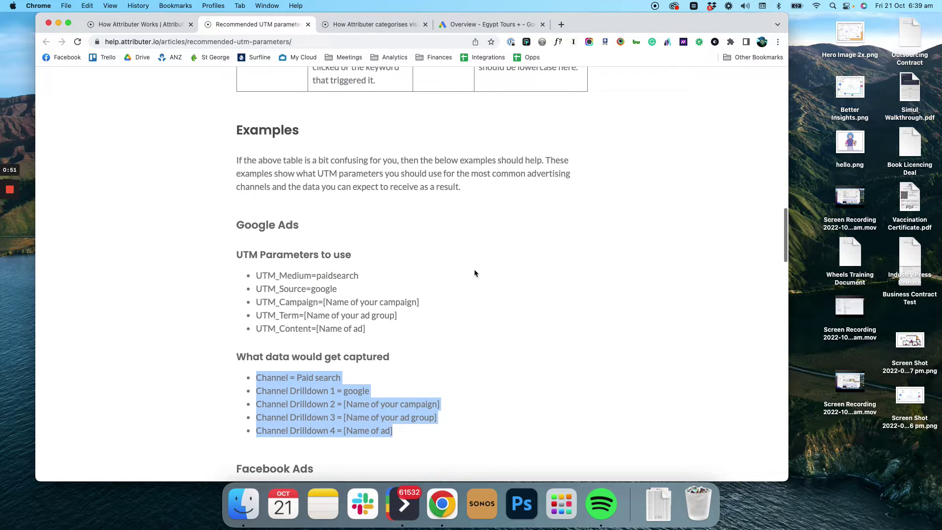
{"action": "scroll", "coordinate": [479, 273], "scroll_direction": "up", "scroll_amount": 18}
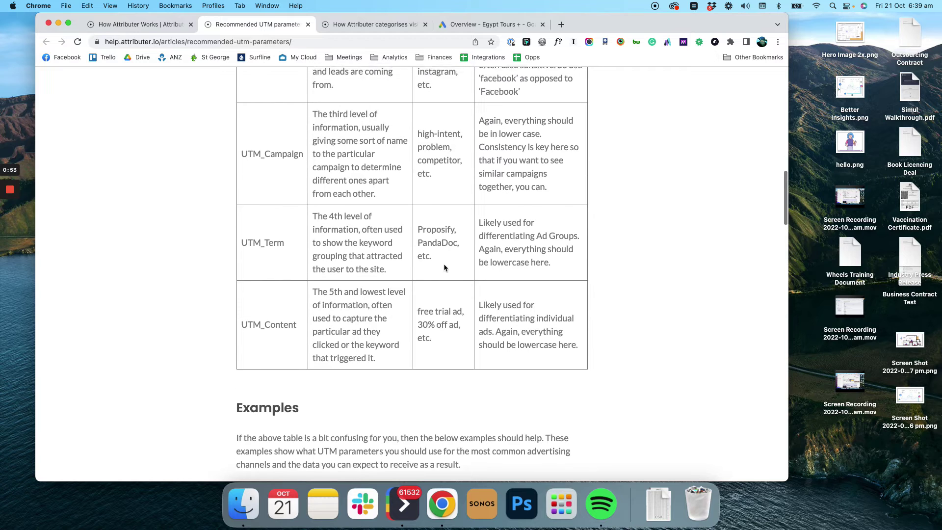
{"action": "scroll", "coordinate": [428, 251], "scroll_direction": "up", "scroll_amount": 5}
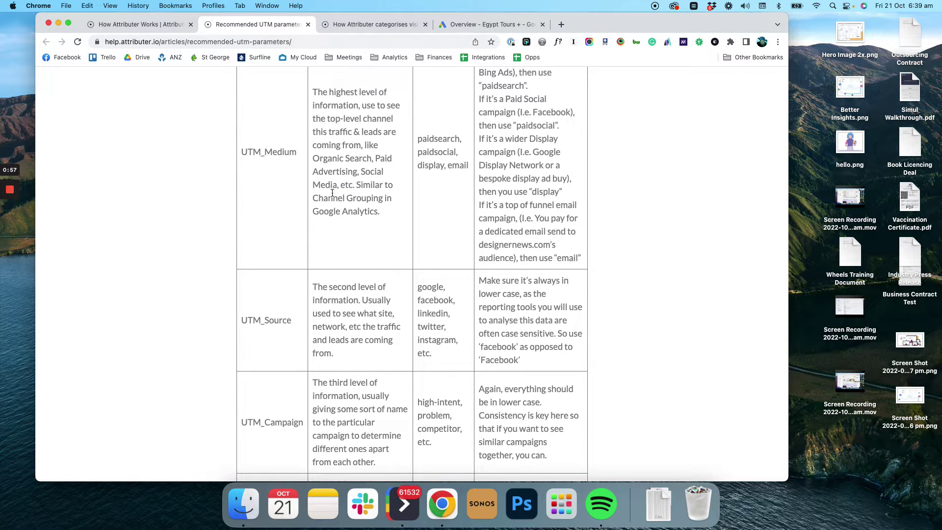
Switch to the 'How Attributer categorises visits' article and scroll down to its rules table.
{"action": "left_click", "coordinate": [355, 25]}
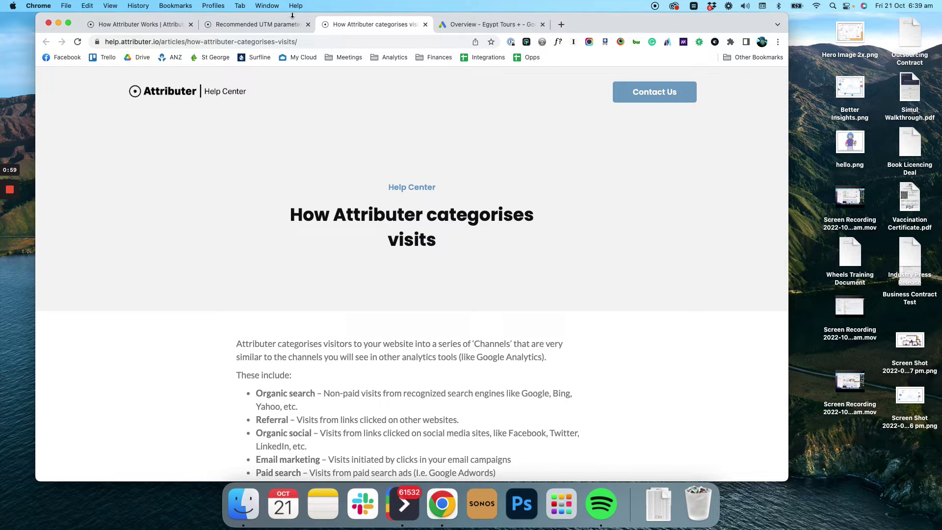
{"action": "left_click", "coordinate": [221, 25]}
{"action": "scroll", "coordinate": [372, 169], "scroll_direction": "up", "scroll_amount": 15}
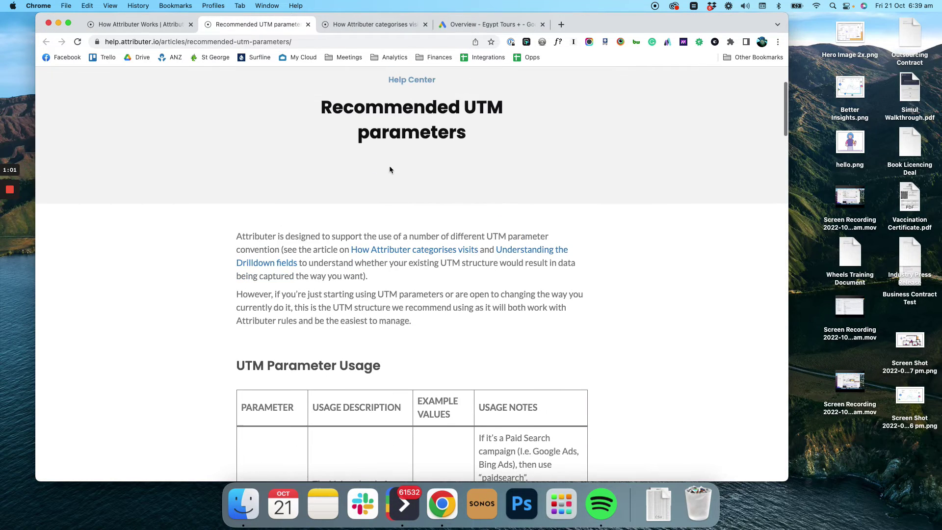
{"action": "left_click", "coordinate": [365, 23]}
{"action": "scroll", "coordinate": [355, 196], "scroll_direction": "down", "scroll_amount": 20}
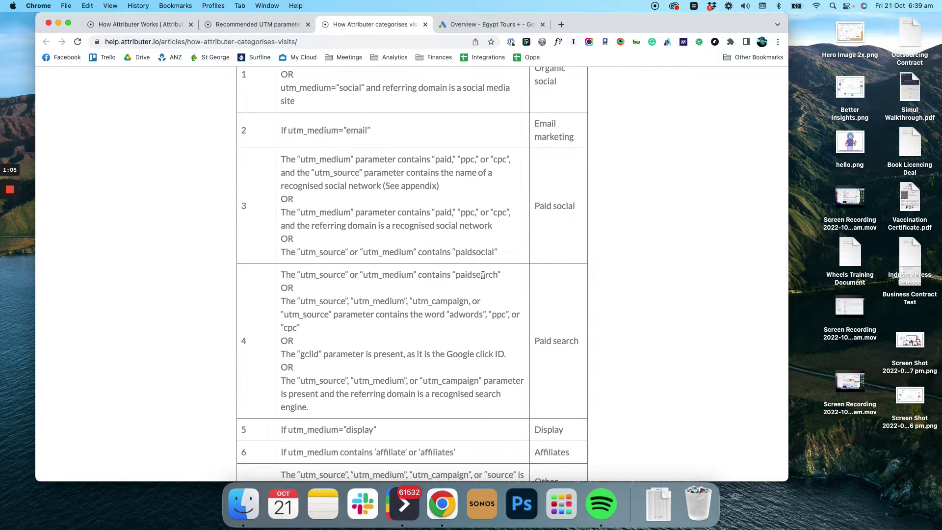
{"action": "scroll", "coordinate": [451, 272], "scroll_direction": "down", "scroll_amount": 1}
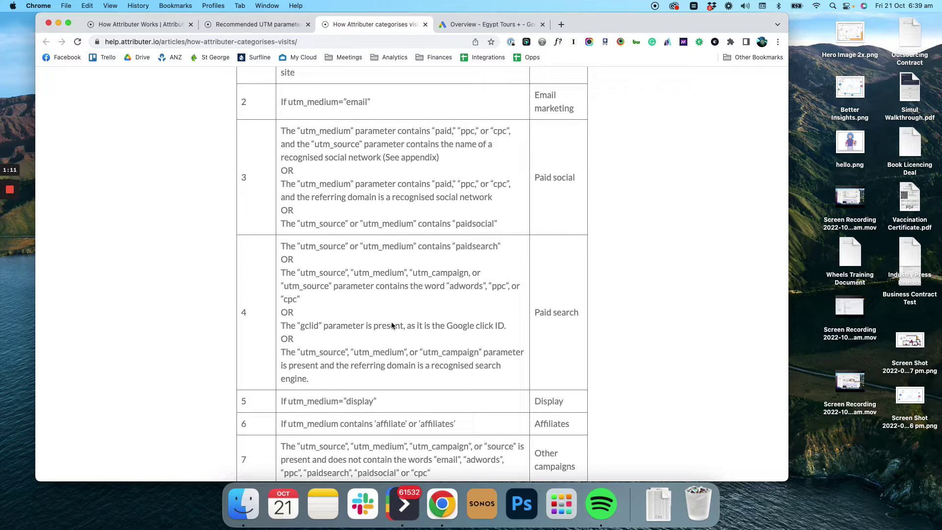
Highlight rule 4's Paid search conditions in the categorisation rules table.
{"action": "left_click_drag", "start_coordinate": [329, 383], "coordinate": [279, 247]}
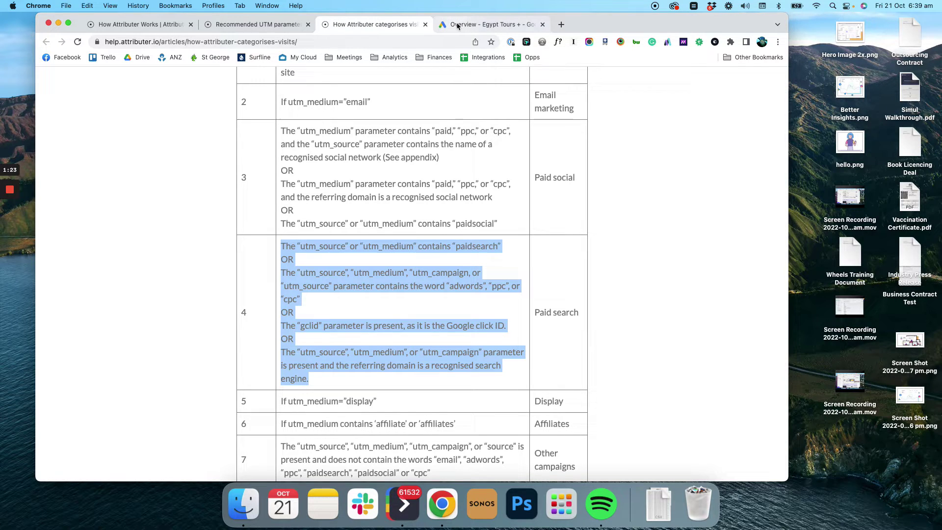
{"action": "left_click", "coordinate": [260, 25]}
{"action": "key", "text": "ctrl+Tab"}
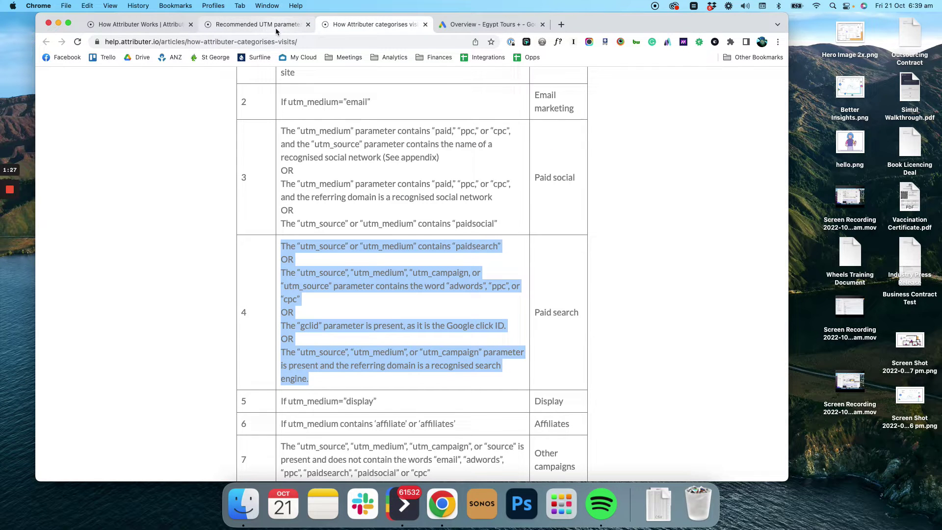
In Google Ads, open Settings > Account settings to view Auto-tagging and Tracking.
{"action": "left_click", "coordinate": [479, 25]}
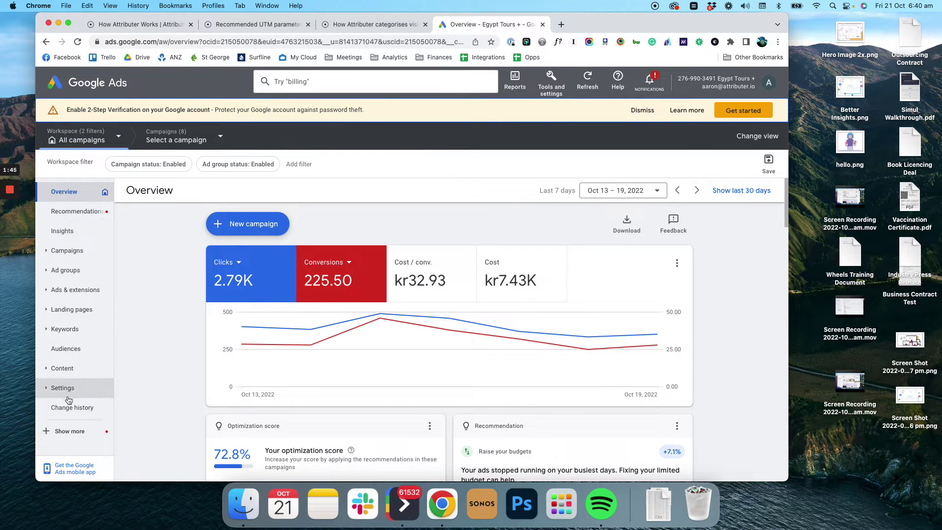
{"action": "left_click", "coordinate": [56, 387]}
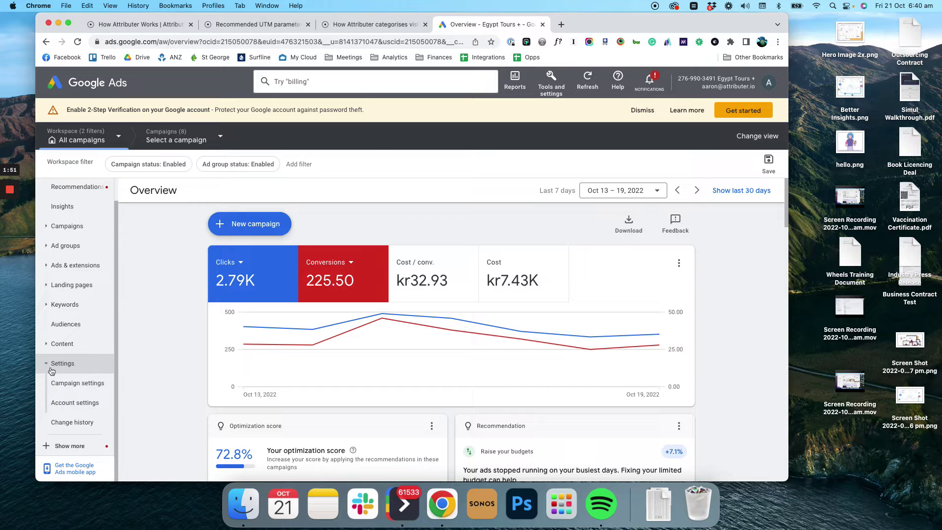
{"action": "left_click", "coordinate": [69, 405]}
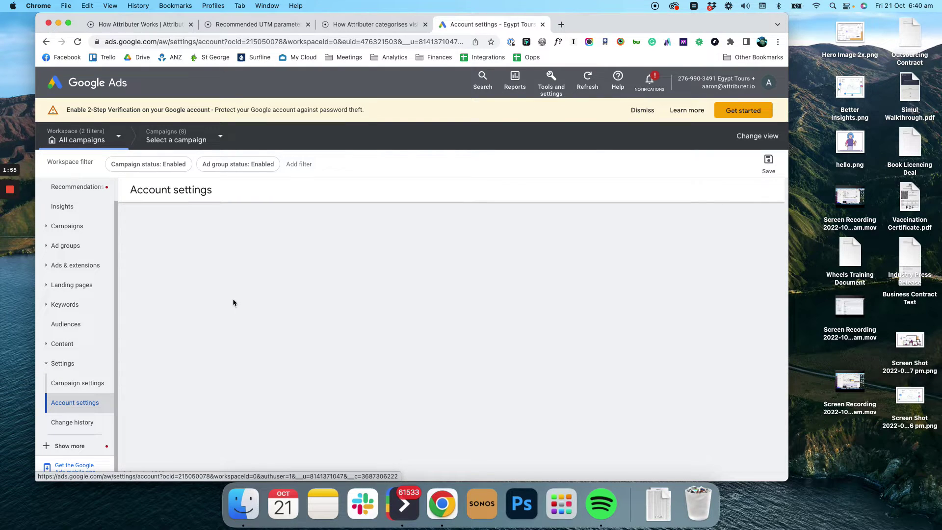
{"action": "scroll", "coordinate": [233, 301], "scroll_direction": "down", "scroll_amount": 2}
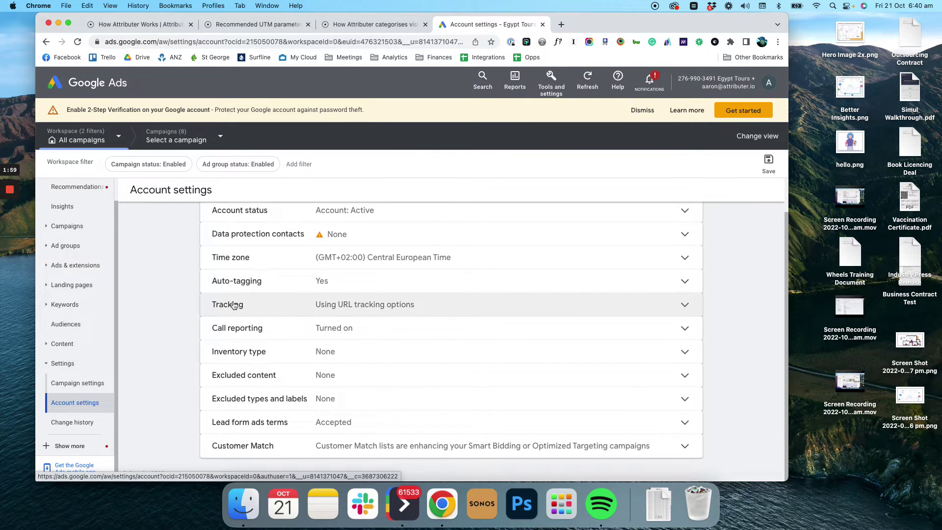
Expand Tracking and highlight {lpurl} and the UTM parameters in the tracking template.
{"action": "left_click", "coordinate": [340, 304]}
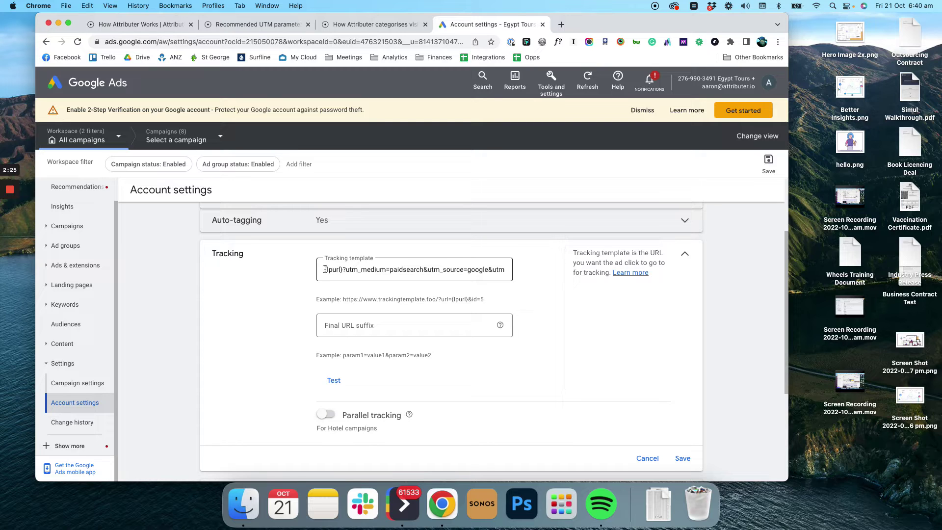
{"action": "left_click_drag", "start_coordinate": [325, 269], "coordinate": [341, 270]}
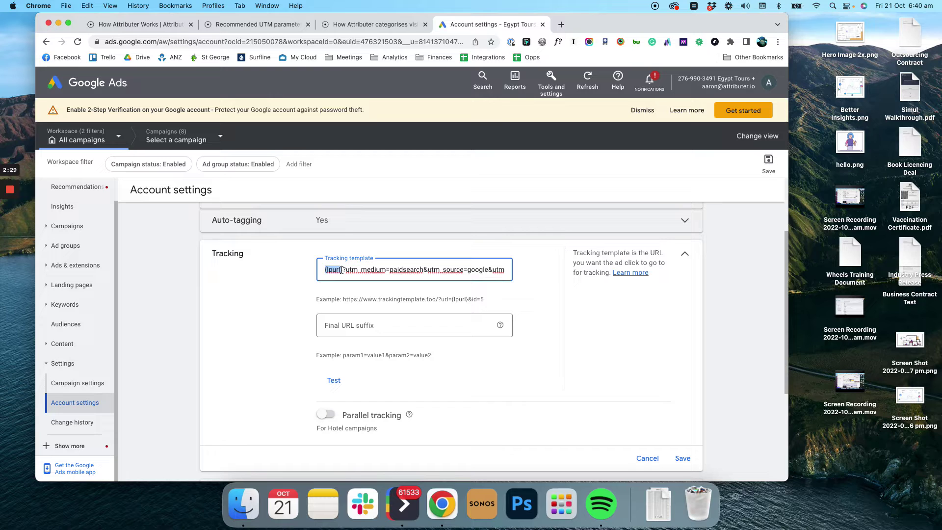
{"action": "left_click_drag", "start_coordinate": [342, 270], "coordinate": [488, 271]}
{"action": "left_click", "coordinate": [264, 25]}
{"action": "scroll", "coordinate": [407, 289], "scroll_direction": "down", "scroll_amount": 10}
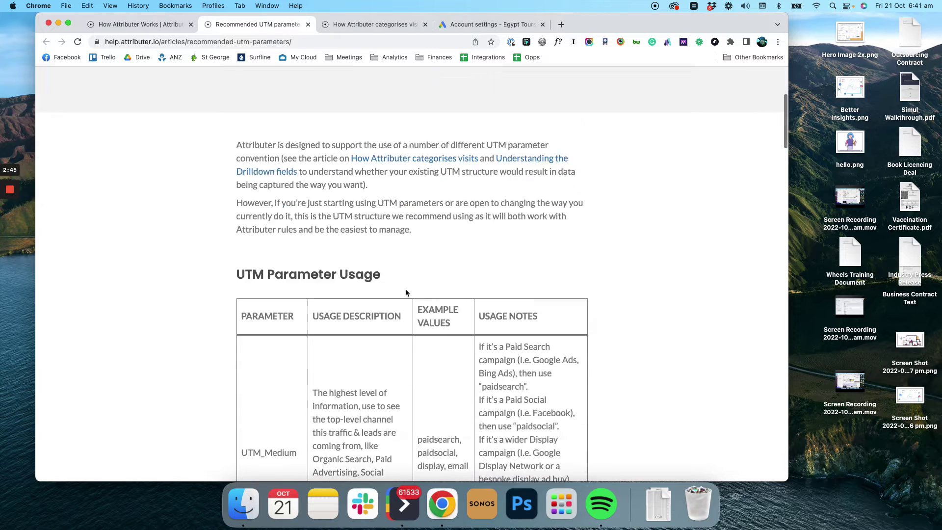
{"action": "left_click_drag", "start_coordinate": [418, 292], "coordinate": [464, 292]}
{"action": "scroll", "coordinate": [463, 291], "scroll_direction": "down", "scroll_amount": 2}
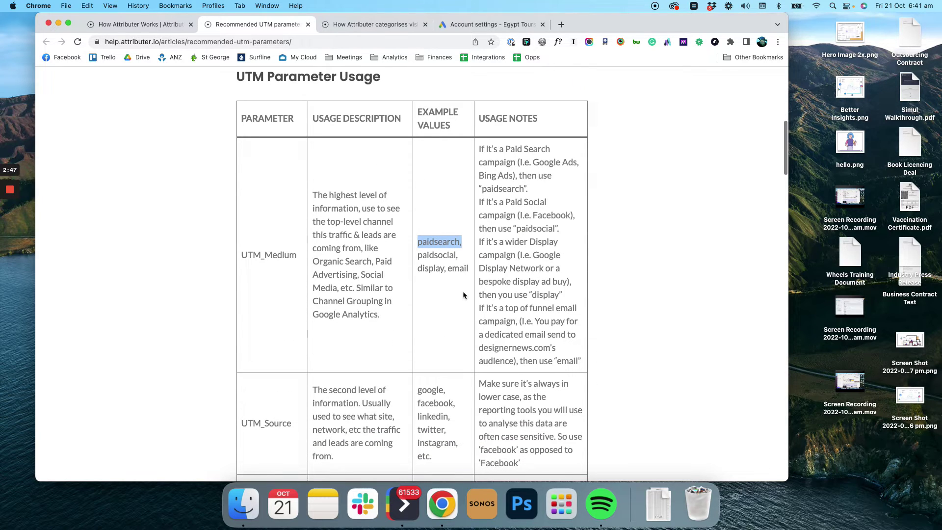
{"action": "left_click", "coordinate": [460, 24]}
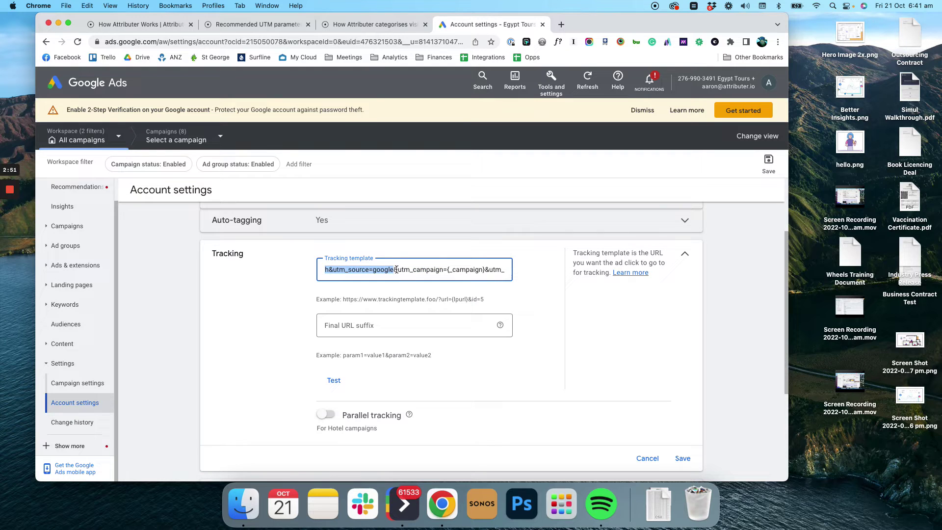
{"action": "left_click_drag", "start_coordinate": [398, 269], "coordinate": [378, 271]}
{"action": "left_click", "coordinate": [444, 270]}
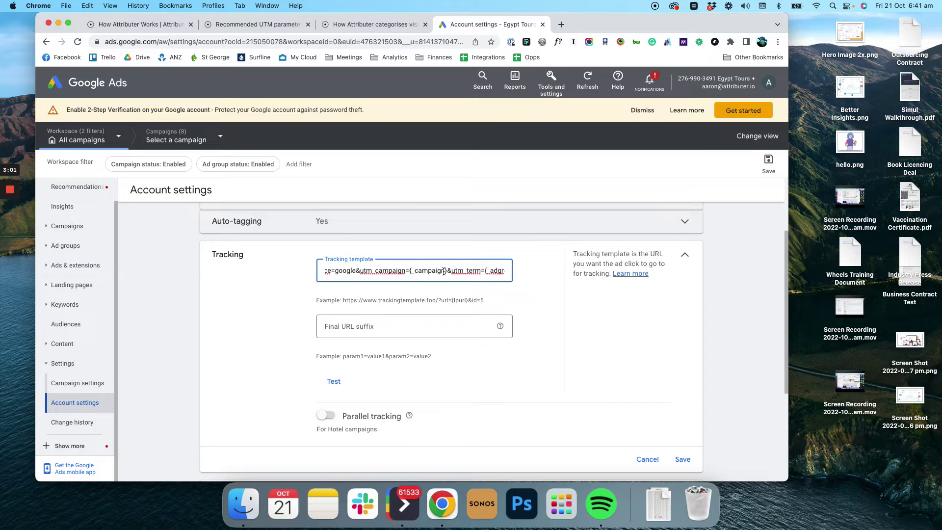
{"action": "left_click_drag", "start_coordinate": [444, 270], "coordinate": [412, 270]}
{"action": "left_click", "coordinate": [414, 272]}
{"action": "left_click_drag", "start_coordinate": [444, 271], "coordinate": [414, 272]}
{"action": "scroll", "coordinate": [430, 271], "scroll_direction": "right", "scroll_amount": 2}
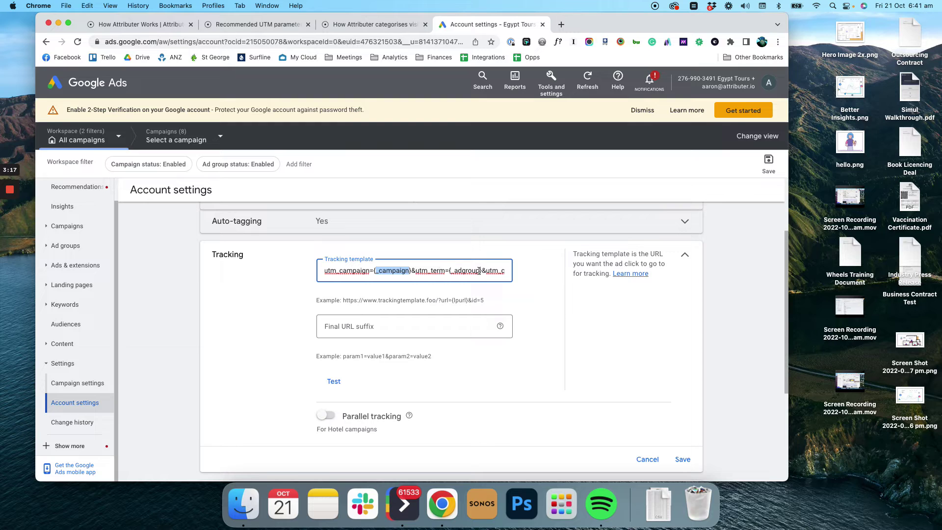
{"action": "left_click_drag", "start_coordinate": [480, 271], "coordinate": [447, 273]}
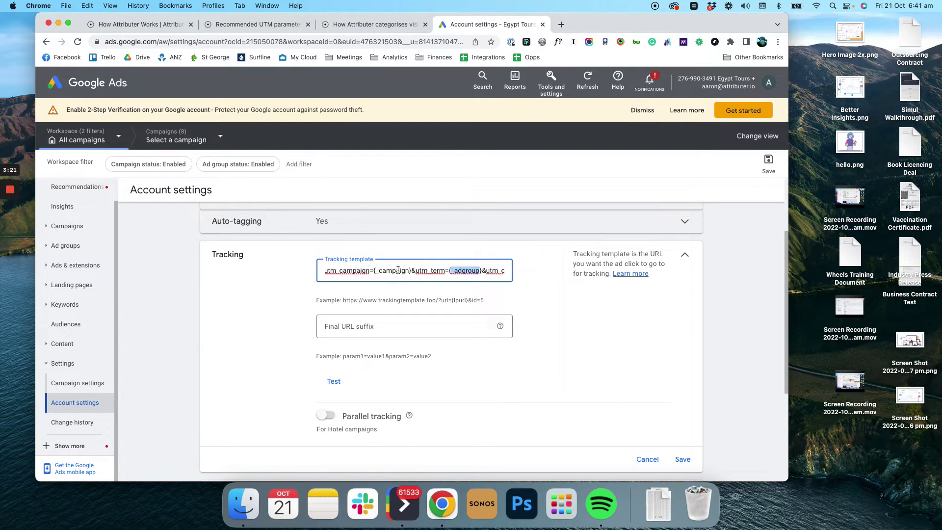
{"action": "scroll", "coordinate": [461, 273], "scroll_direction": "right", "scroll_amount": 2}
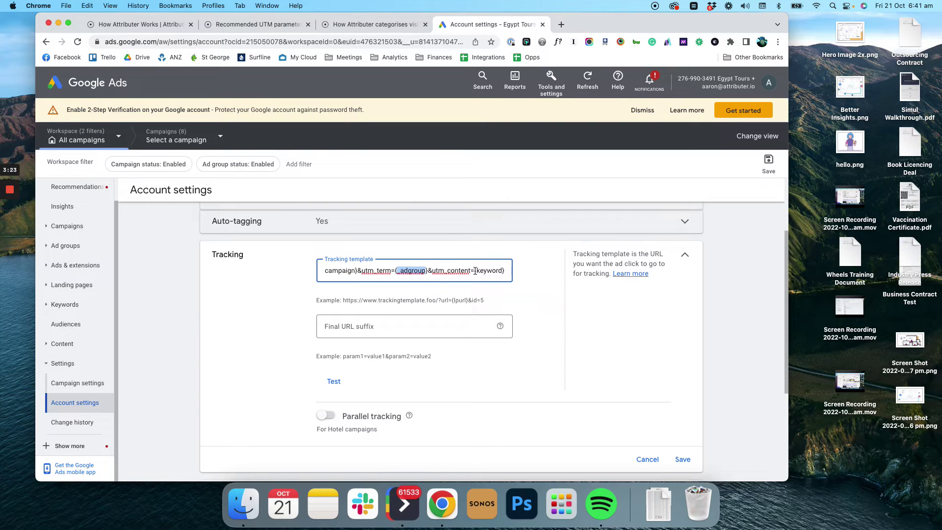
{"action": "left_click_drag", "start_coordinate": [474, 271], "coordinate": [516, 278]}
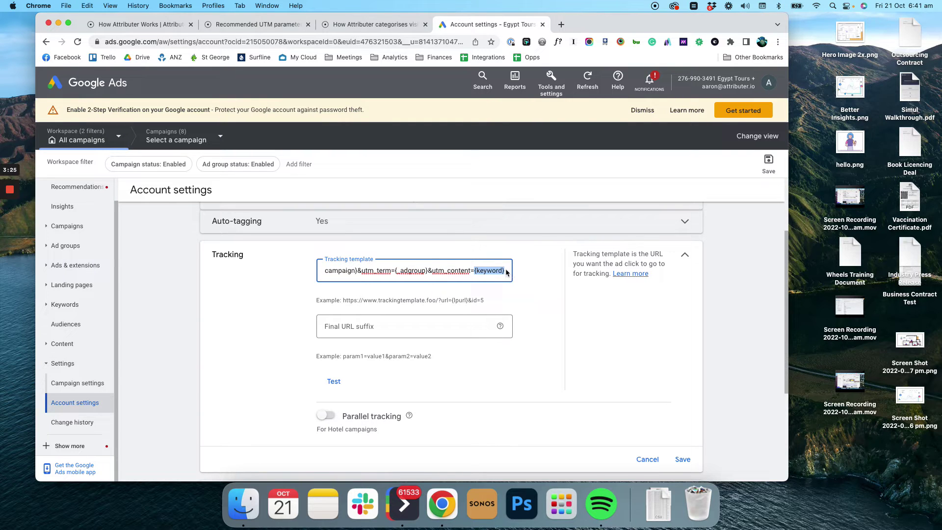
Search 'valuetrack parameter keyword' in a new tab and open the Google Ads Help ValueTrack article.
{"action": "left_click", "coordinate": [560, 25]}
{"action": "type", "text": "valuetrac"}
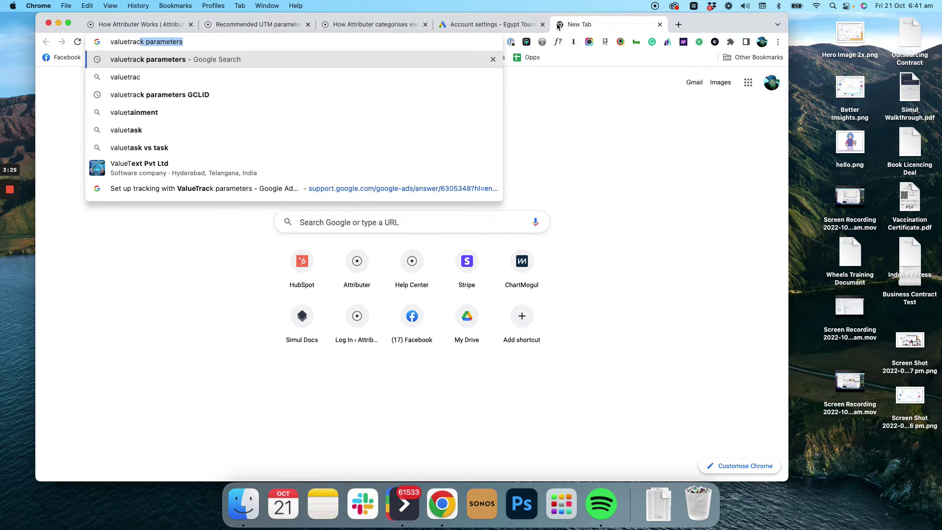
{"action": "type", "text": "k parameter keywor"}
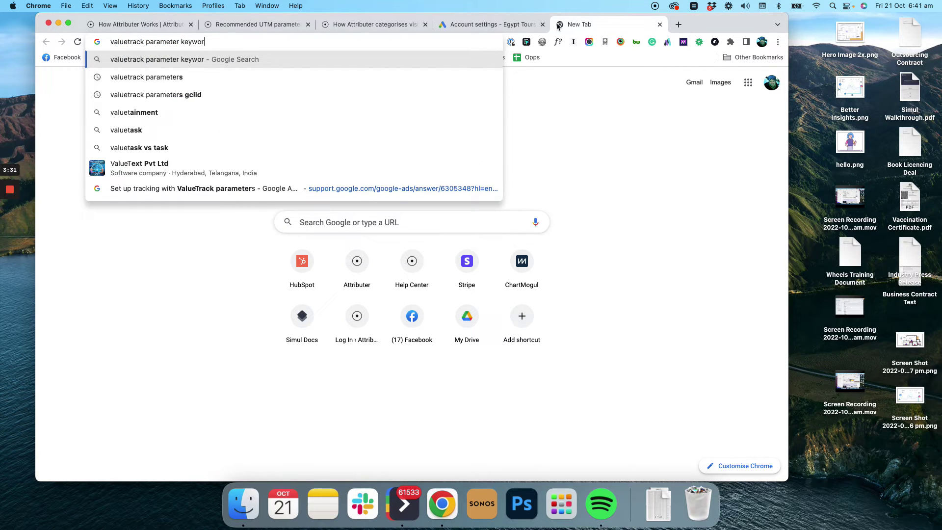
{"action": "type", "text": "d"}
{"action": "key", "text": "Return"}
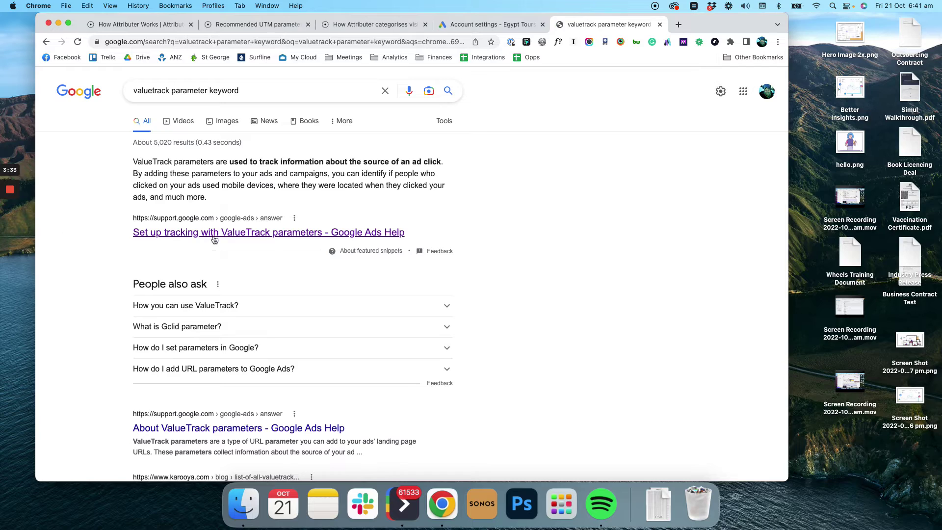
{"action": "left_click", "coordinate": [214, 239]}
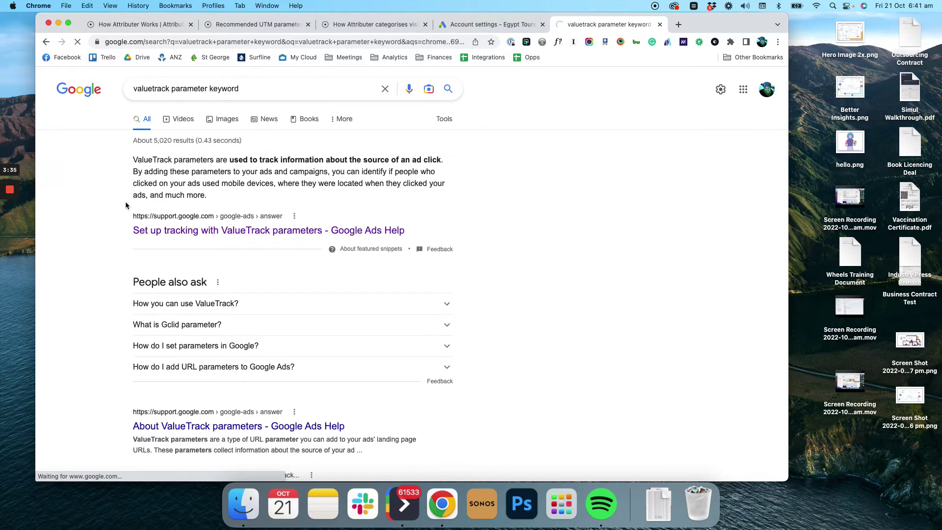
Expand the available ValueTrack parameters table and highlight the {keyword} parameter's description.
{"action": "scroll", "coordinate": [290, 231], "scroll_direction": "down", "scroll_amount": 10}
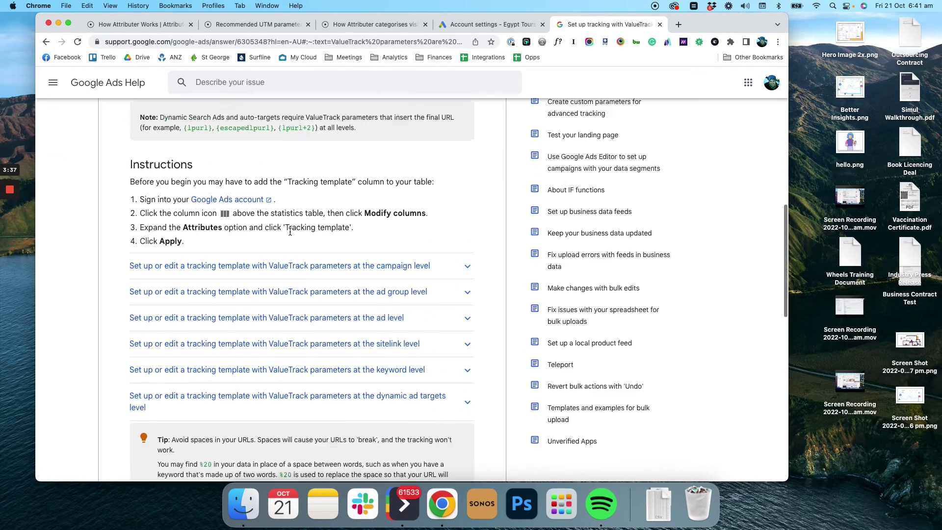
{"action": "scroll", "coordinate": [289, 231], "scroll_direction": "down", "scroll_amount": 2}
{"action": "left_click", "coordinate": [466, 216]}
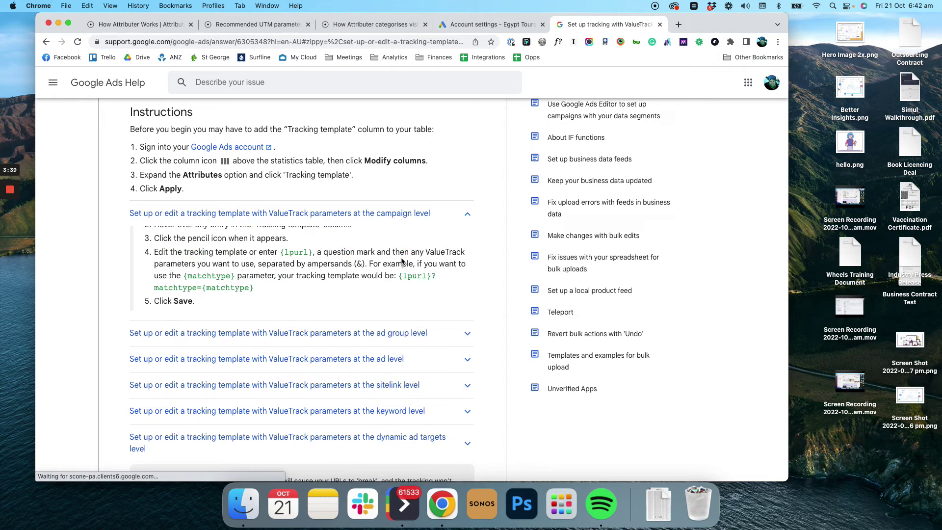
{"action": "scroll", "coordinate": [401, 261], "scroll_direction": "down", "scroll_amount": 7}
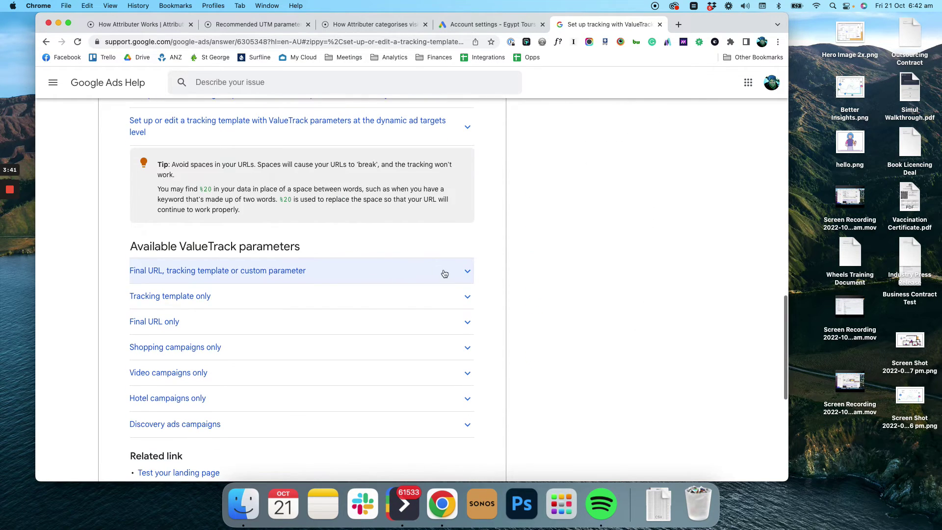
{"action": "left_click", "coordinate": [466, 271]}
{"action": "scroll", "coordinate": [353, 275], "scroll_direction": "down", "scroll_amount": 8}
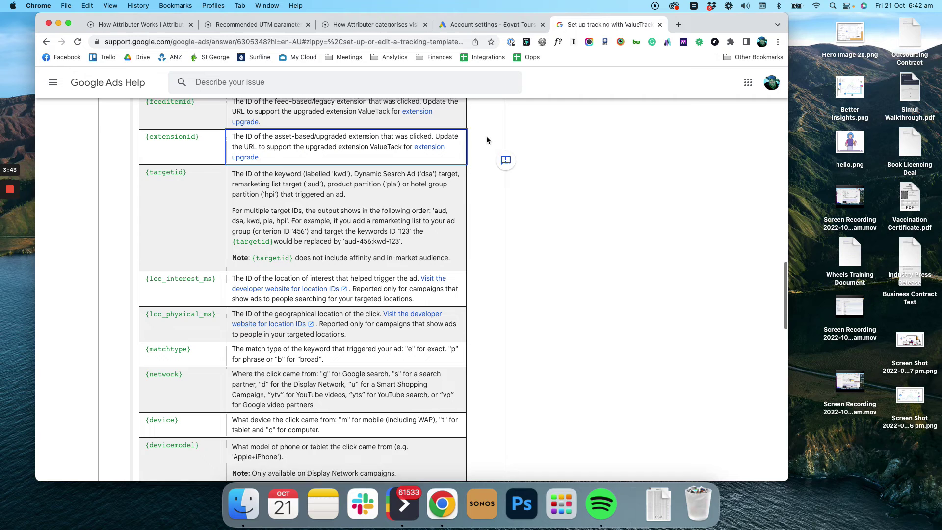
{"action": "scroll", "coordinate": [486, 140], "scroll_direction": "down", "scroll_amount": 7}
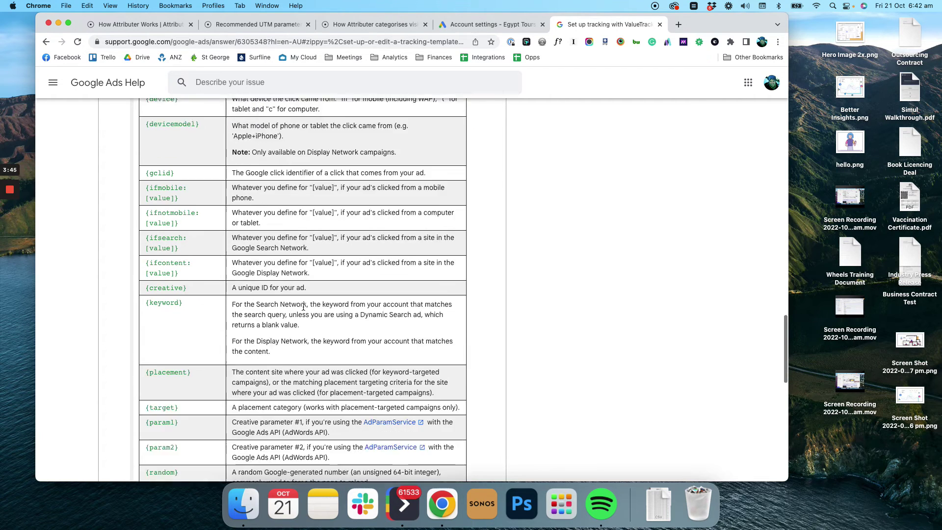
{"action": "scroll", "coordinate": [303, 306], "scroll_direction": "down", "scroll_amount": 2}
{"action": "left_click_drag", "start_coordinate": [145, 267], "coordinate": [330, 294]}
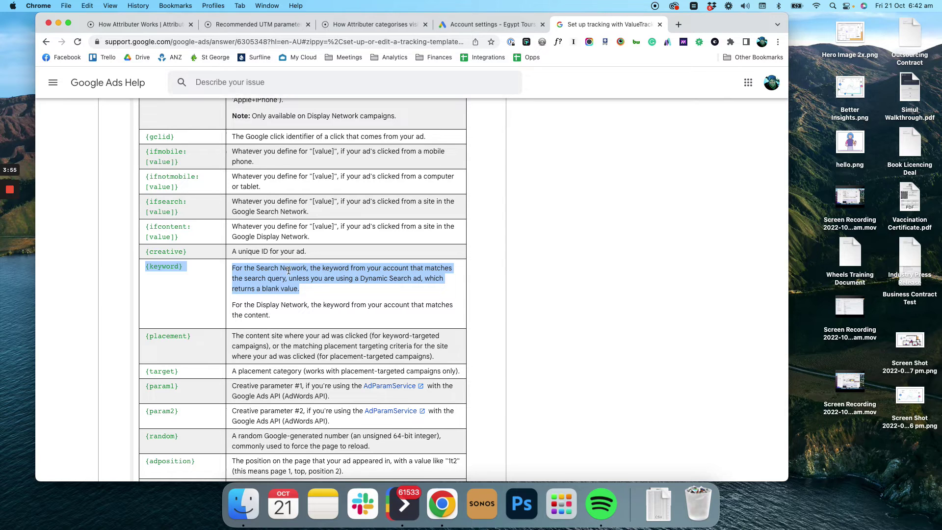
Back in Account settings, highlight utm_content={keyword} at the end of the tracking template.
{"action": "left_click", "coordinate": [472, 25]}
{"action": "key", "text": "super+Right"}
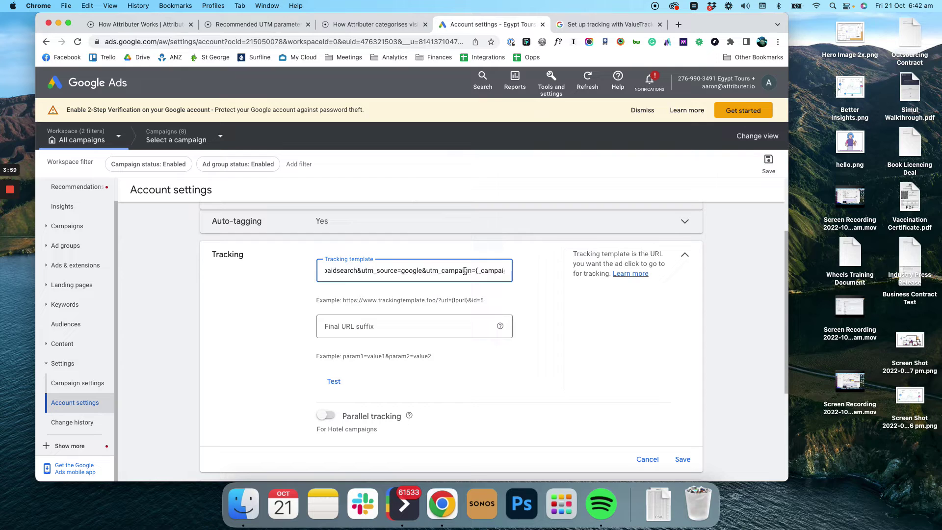
{"action": "key", "text": "shift+Left"}
{"action": "key", "text": "shift+Left"}
{"action": "key", "text": "shift+Left"}
{"action": "key", "text": "shift+Left"}
{"action": "key", "text": "shift+Left"}
{"action": "key", "text": "shift+Left"}
{"action": "key", "text": "shift+Left"}
{"action": "key", "text": "shift+Left"}
{"action": "key", "text": "shift+Left"}
{"action": "left_click_drag", "start_coordinate": [433, 270], "coordinate": [509, 271]}
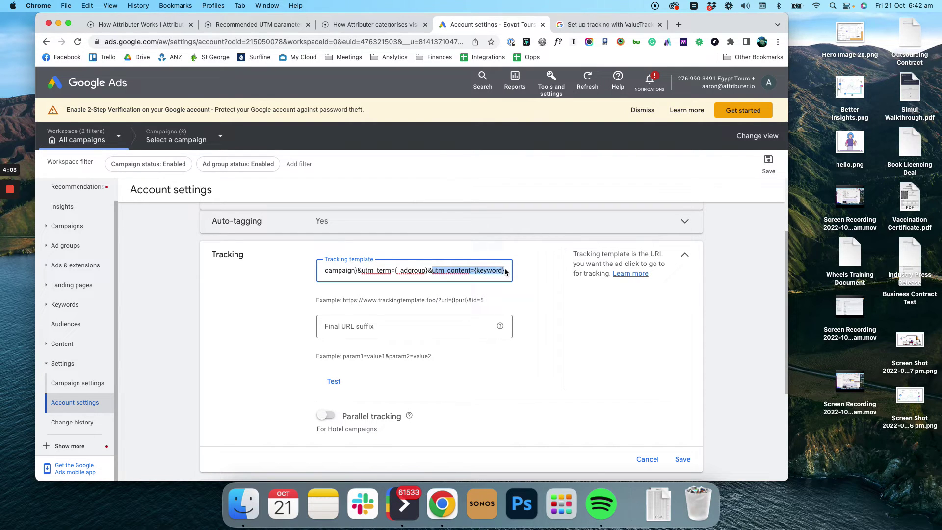
{"action": "scroll", "coordinate": [508, 273], "scroll_direction": "left", "scroll_amount": 5}
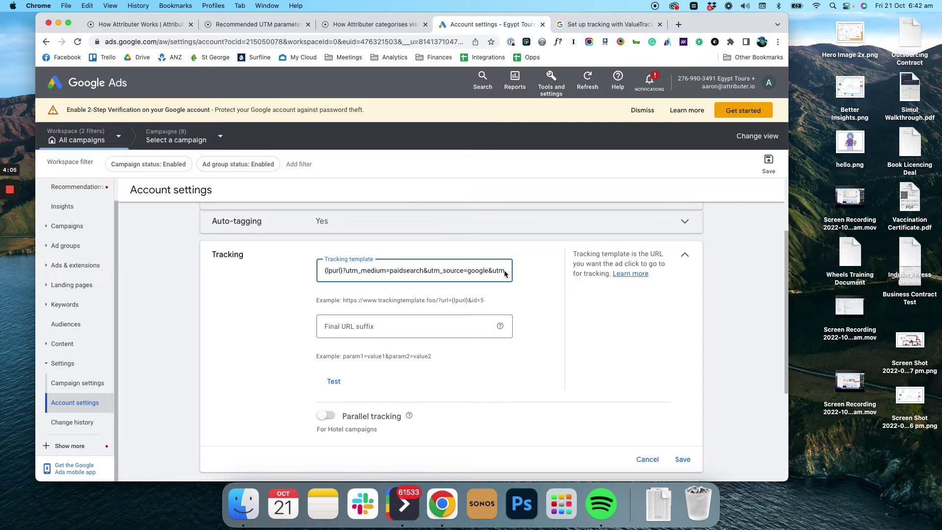
{"action": "scroll", "coordinate": [508, 273], "scroll_direction": "right", "scroll_amount": 5}
{"action": "left_click", "coordinate": [485, 271]}
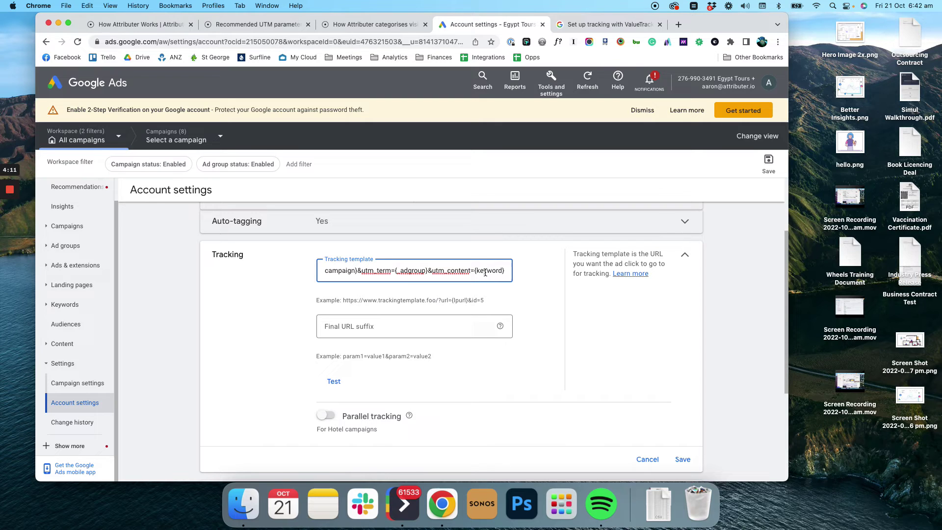
Point out the {_campaign} custom parameter in the template, then go to the Campaigns overview.
{"action": "scroll", "coordinate": [446, 271], "scroll_direction": "left", "scroll_amount": 3}
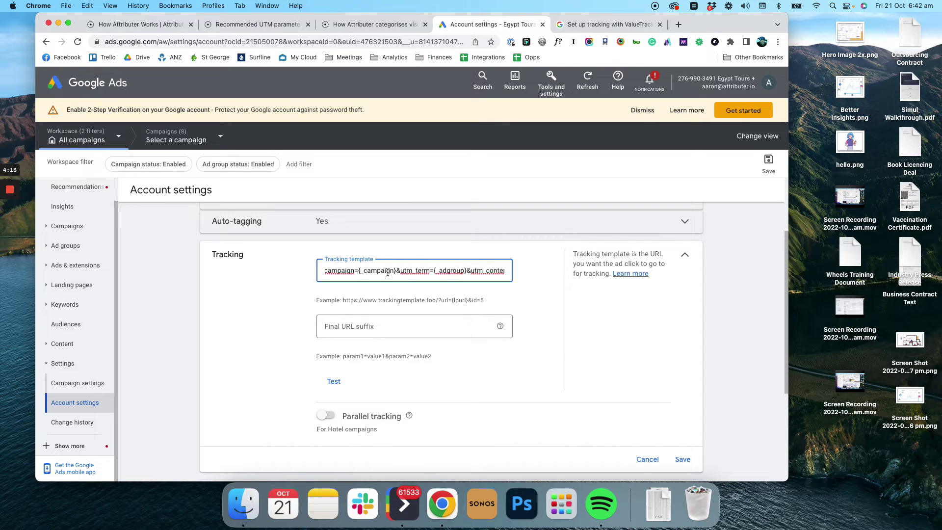
{"action": "left_click_drag", "start_coordinate": [360, 271], "coordinate": [464, 272]}
{"action": "left_click_drag", "start_coordinate": [361, 271], "coordinate": [465, 270]}
{"action": "left_click", "coordinate": [52, 227]}
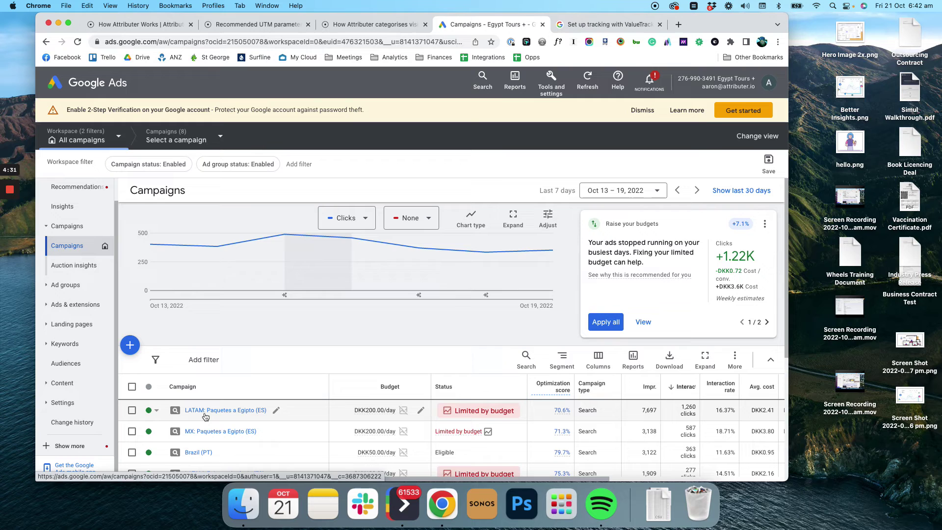
Open the LATAM: Paquetes a Egipto (ES) campaign's settings and expand its Campaign URL options.
{"action": "left_click", "coordinate": [206, 411]}
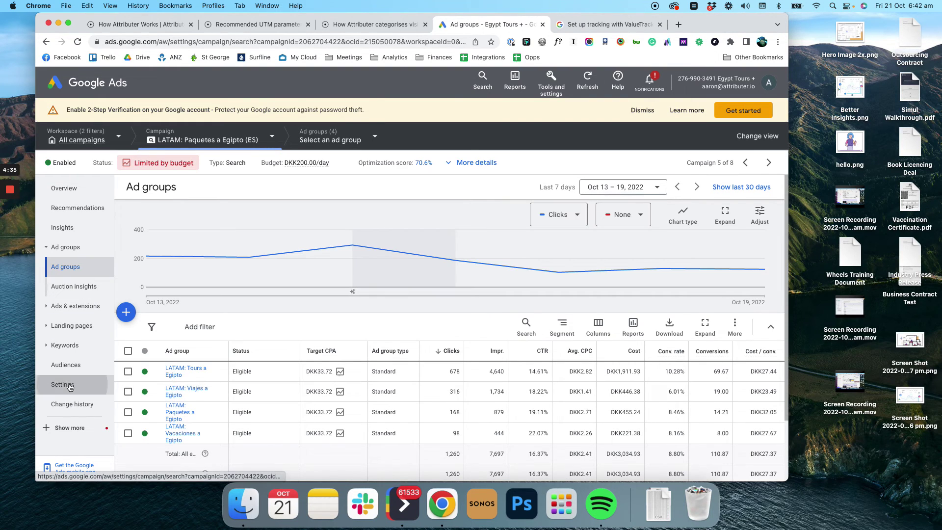
{"action": "left_click", "coordinate": [63, 384]}
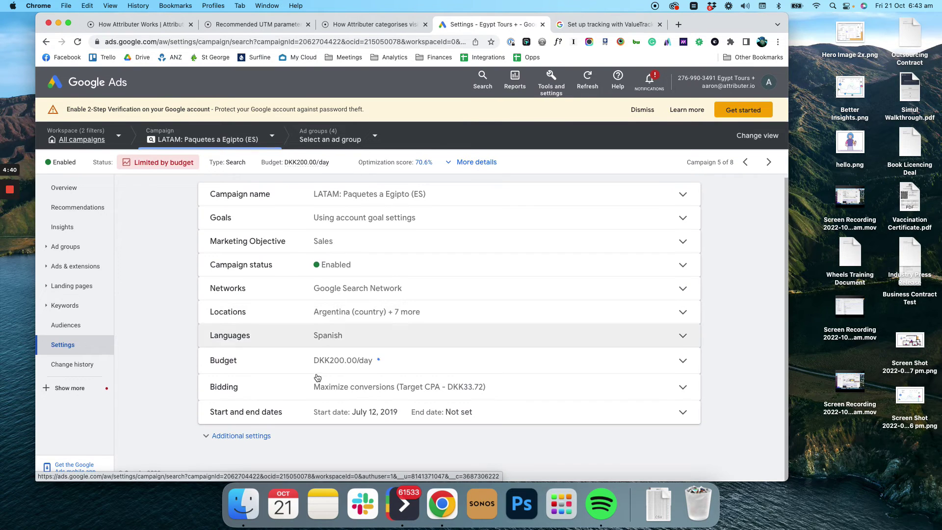
{"action": "left_click", "coordinate": [241, 436]}
{"action": "scroll", "coordinate": [343, 396], "scroll_direction": "down", "scroll_amount": 5}
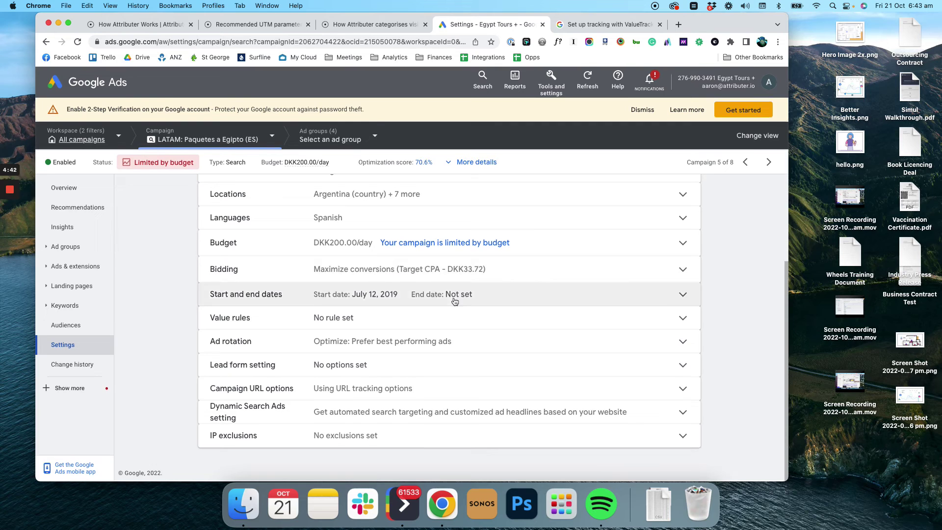
{"action": "left_click", "coordinate": [343, 393]}
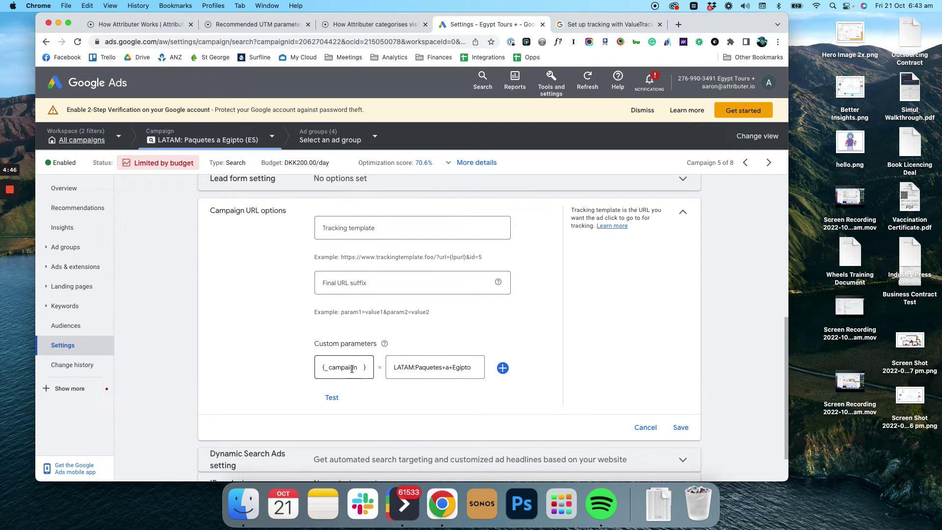
{"action": "left_click_drag", "start_coordinate": [359, 367], "coordinate": [325, 368]}
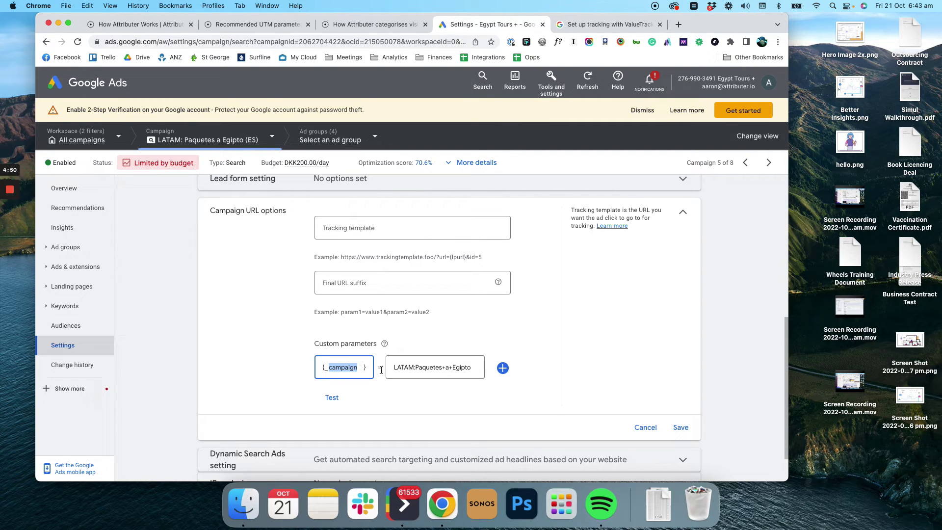
{"action": "left_click_drag", "start_coordinate": [396, 368], "coordinate": [472, 368]}
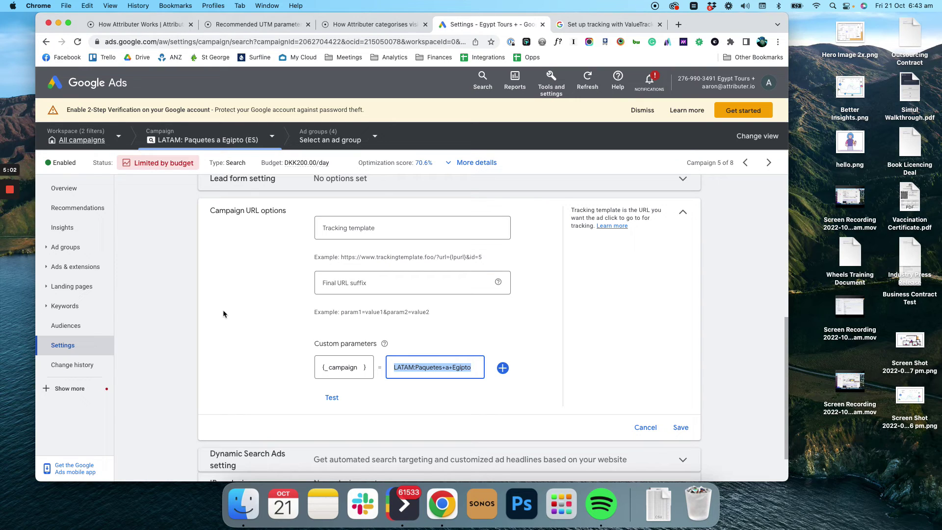
{"action": "left_click", "coordinate": [446, 369]}
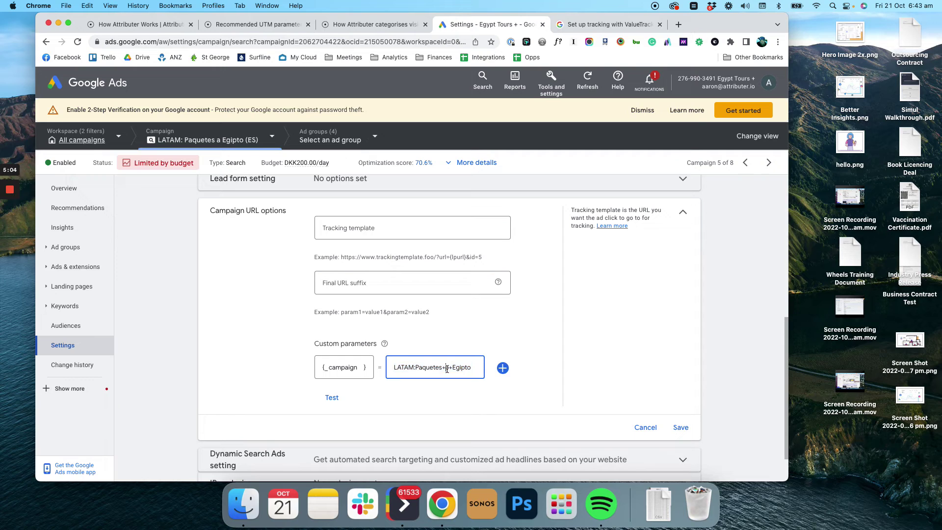
{"action": "left_click_drag", "start_coordinate": [473, 367], "coordinate": [394, 365]}
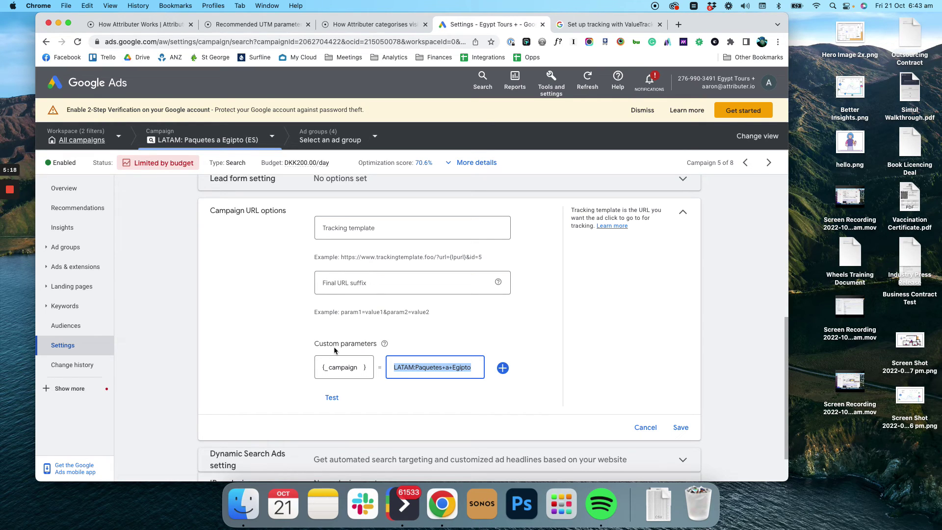
{"action": "double_click", "coordinate": [330, 367]}
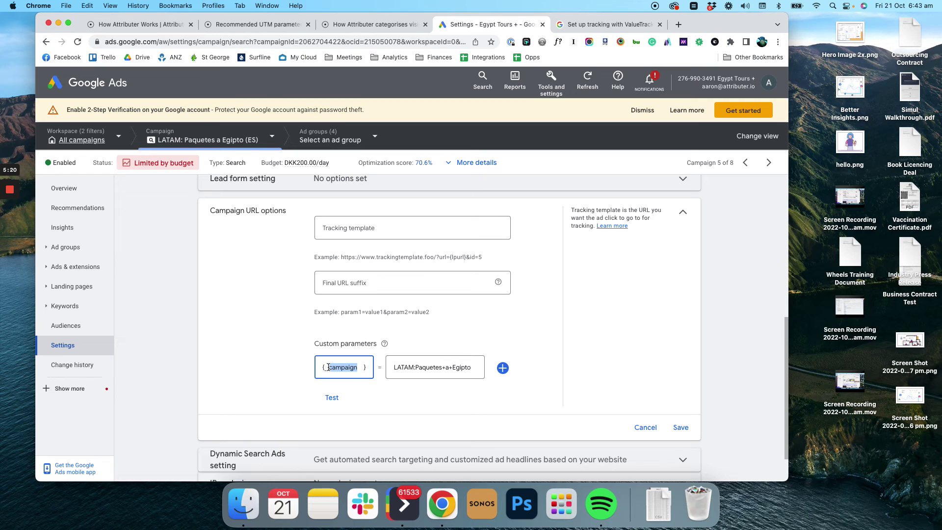
{"action": "left_click_drag", "start_coordinate": [472, 367], "coordinate": [388, 373]}
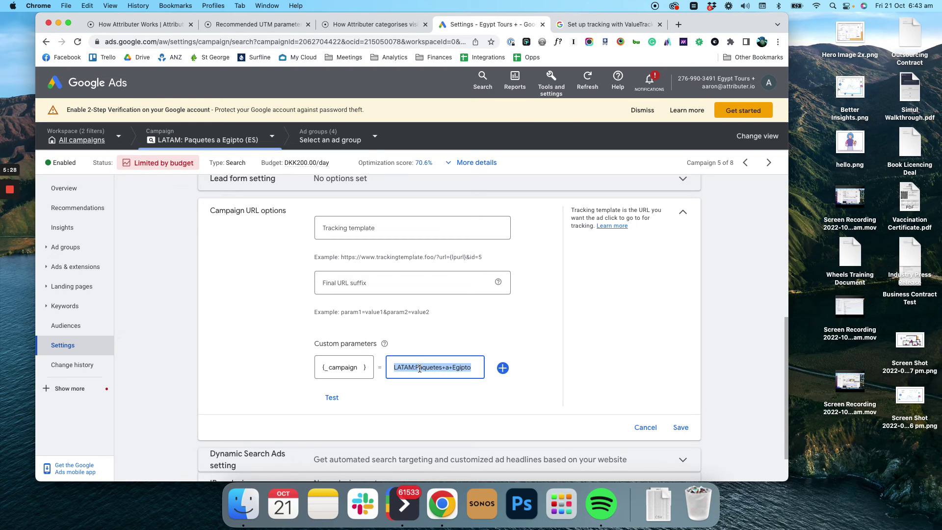
{"action": "left_click", "coordinate": [267, 327]}
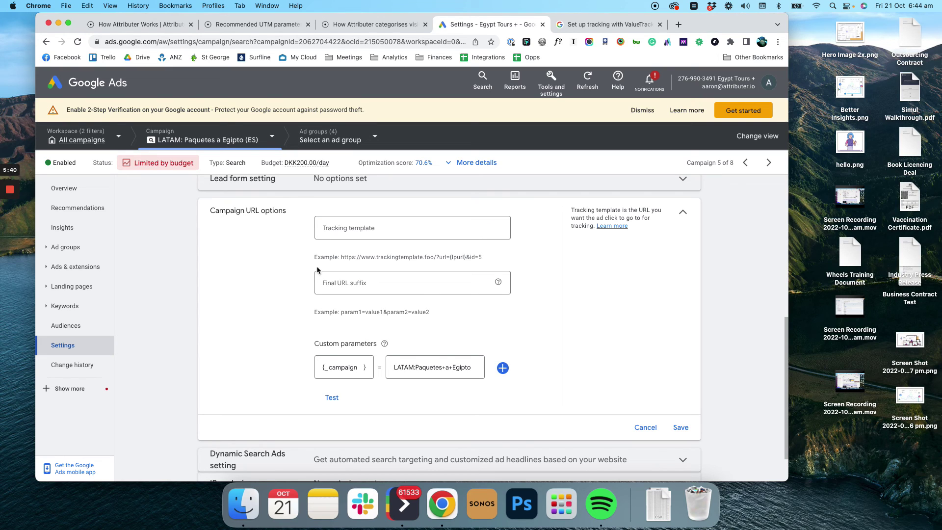
{"action": "left_click_drag", "start_coordinate": [357, 367], "coordinate": [344, 366]}
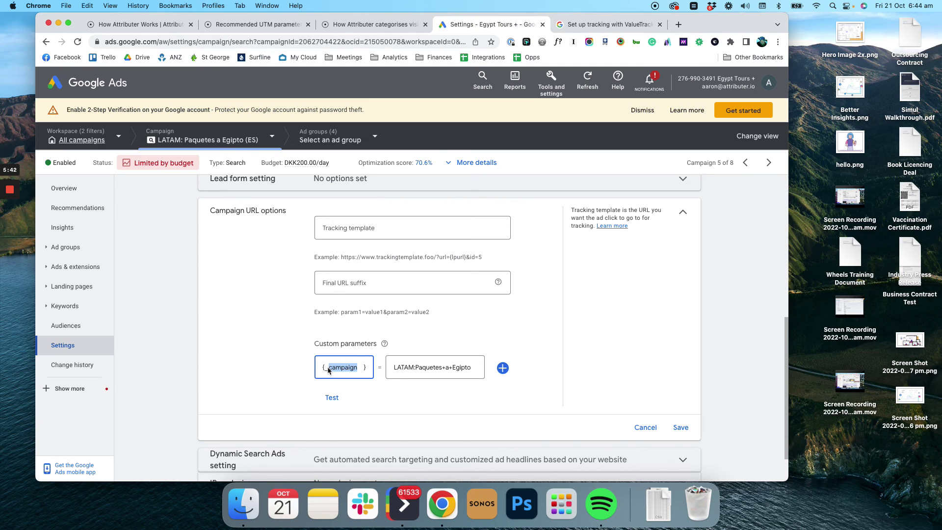
{"action": "left_click_drag", "start_coordinate": [474, 368], "coordinate": [378, 365]}
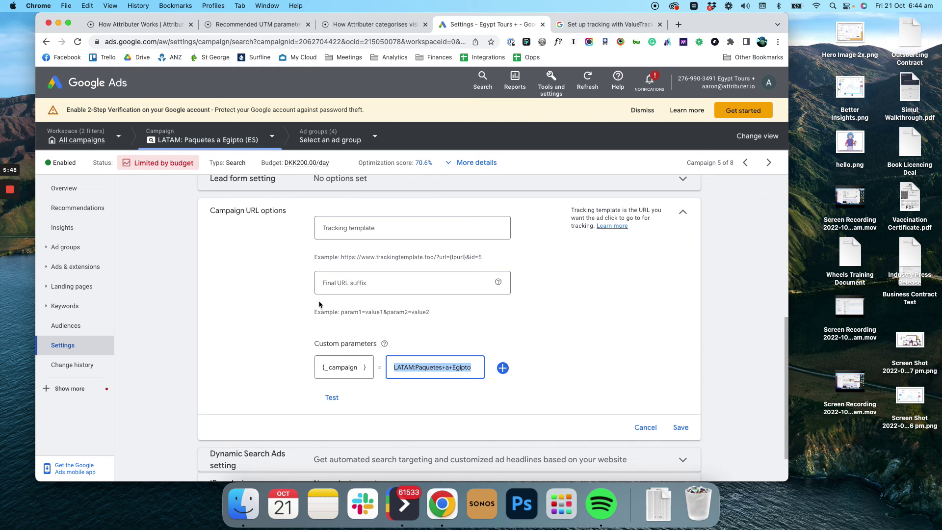
Return to the ValueTrack help article's {keyword} parameter row.
{"action": "left_click", "coordinate": [608, 24]}
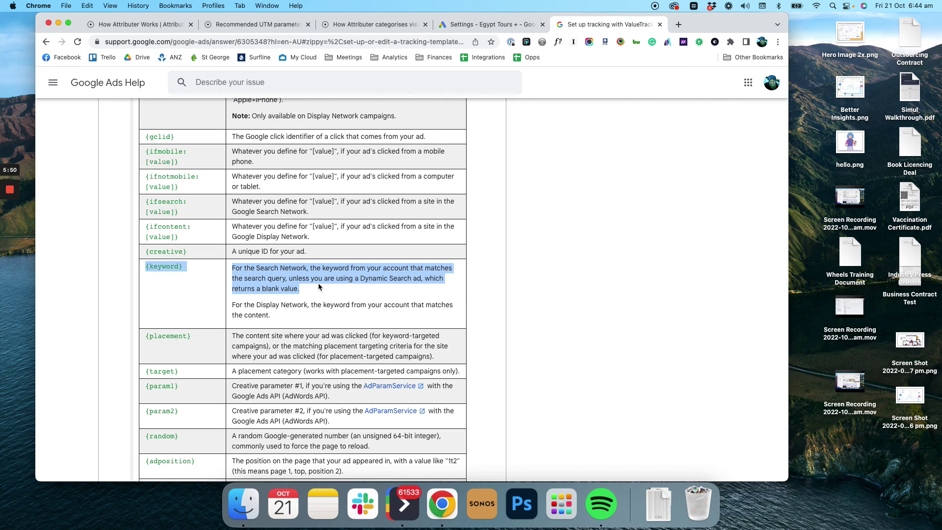